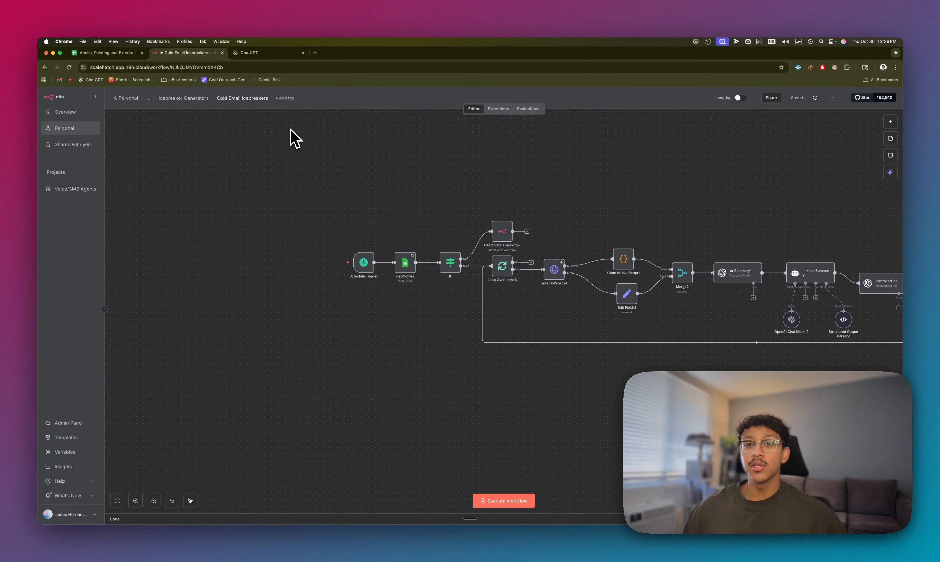
# - Look over the verified leads in the Google Sheets spreadsheet and the node layout of the Cold Email Icebreakers workflow in n8n
pyautogui.click(103, 53)
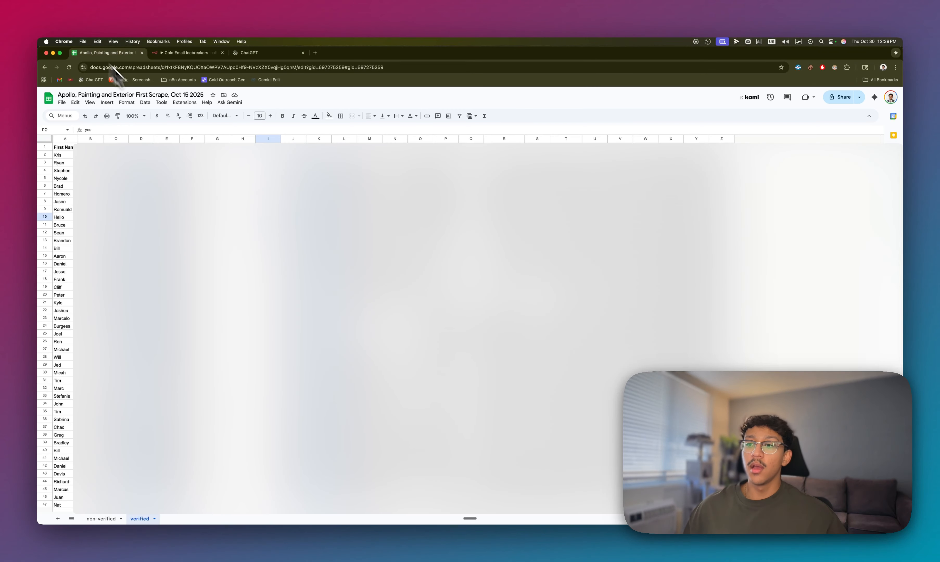
pyautogui.scroll(-20, 407, 275)
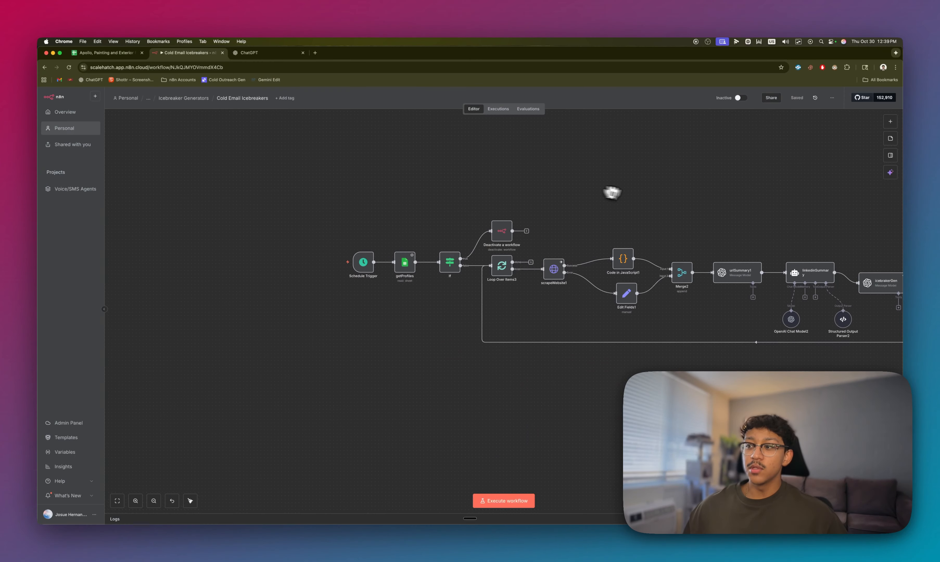
pyautogui.moveTo(610, 191); pyautogui.dragTo(399, 200)
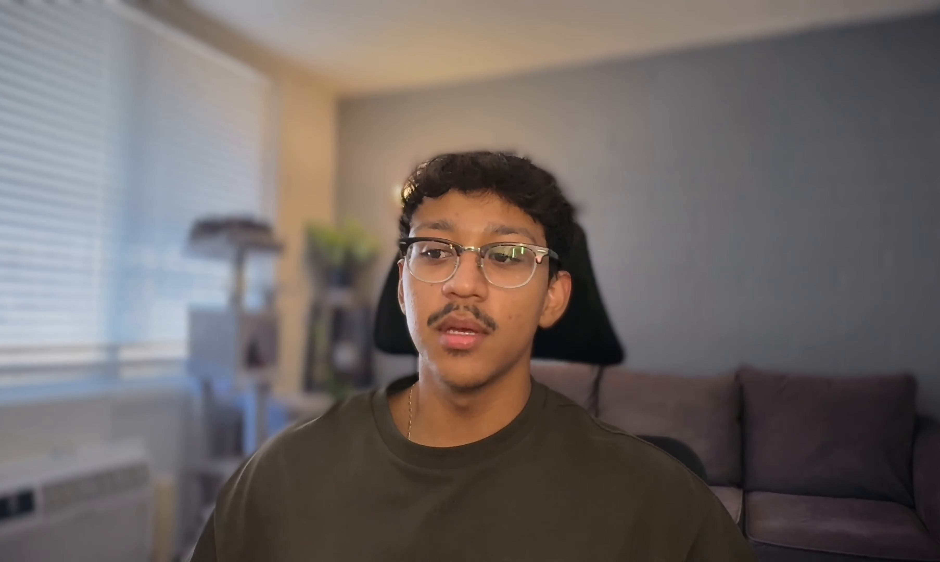
# - Ask ChatGPT what the different timeout limits in n8n are for the different subscription plans
pyautogui.click(287, 53)
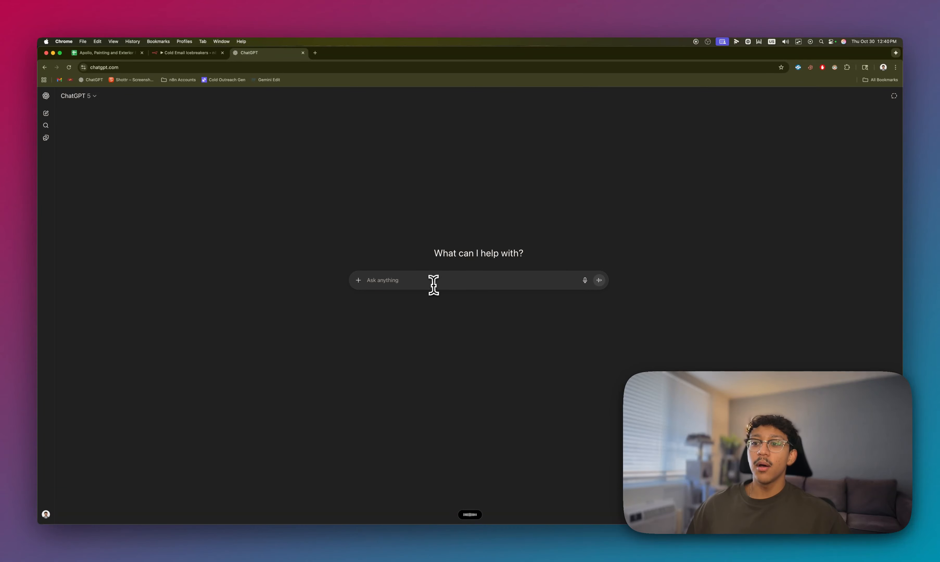
pyautogui.rightClick(429, 287)
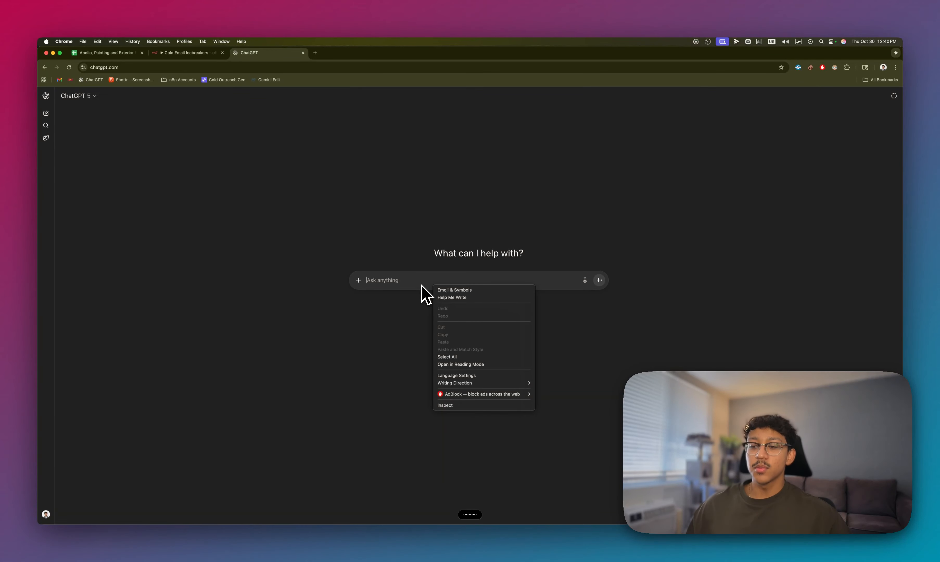
pyautogui.click(421, 284)
pyautogui.write('What are the different timeout limits in n8n for the different subscription plans that they have?')
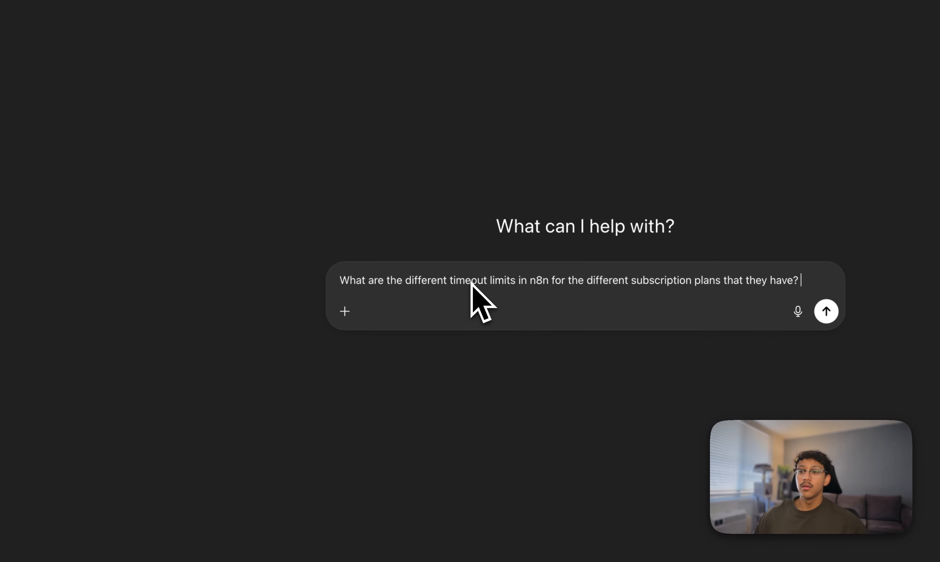
pyautogui.press('Return')
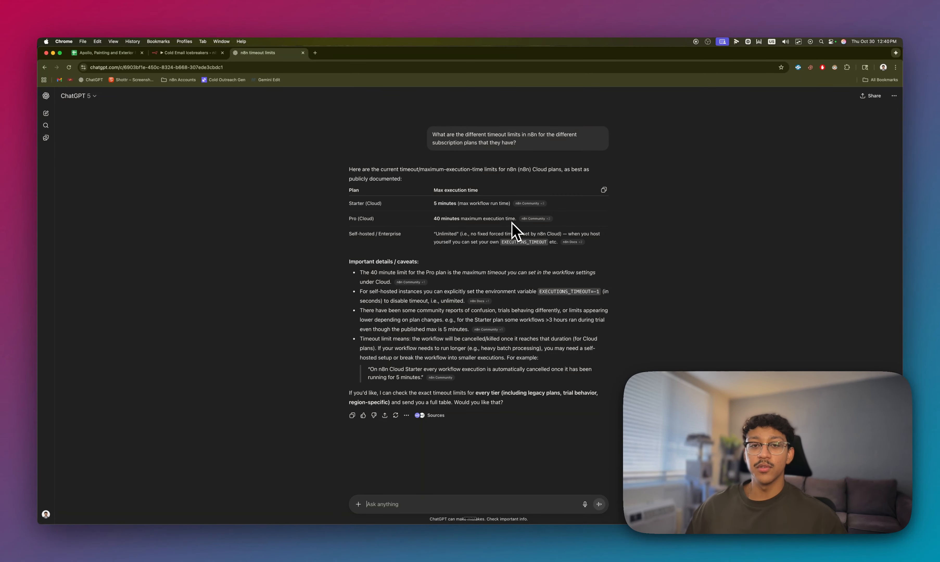
# - Switch to n8n and review the settings of the Cold Email Icebreakers workflow
pyautogui.click(197, 53)
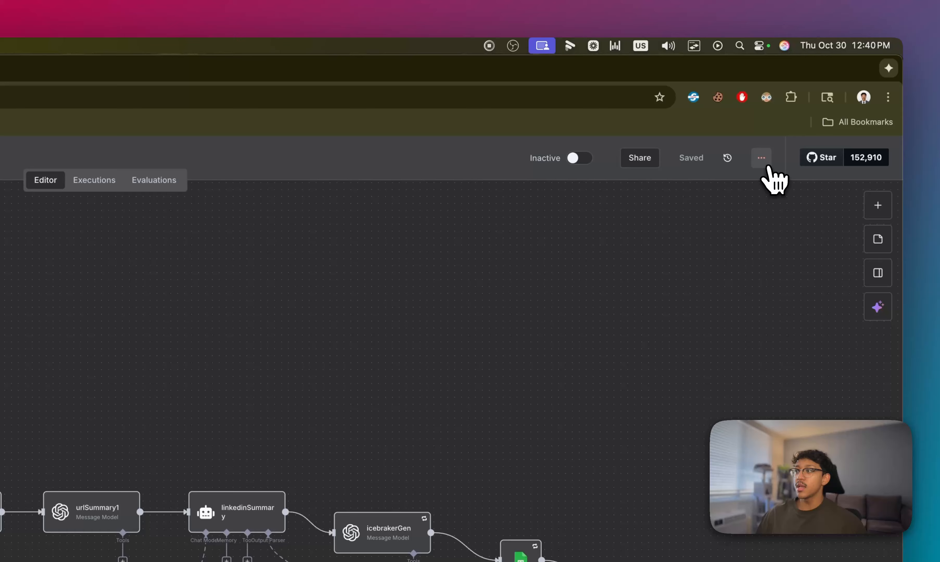
pyautogui.click(832, 98)
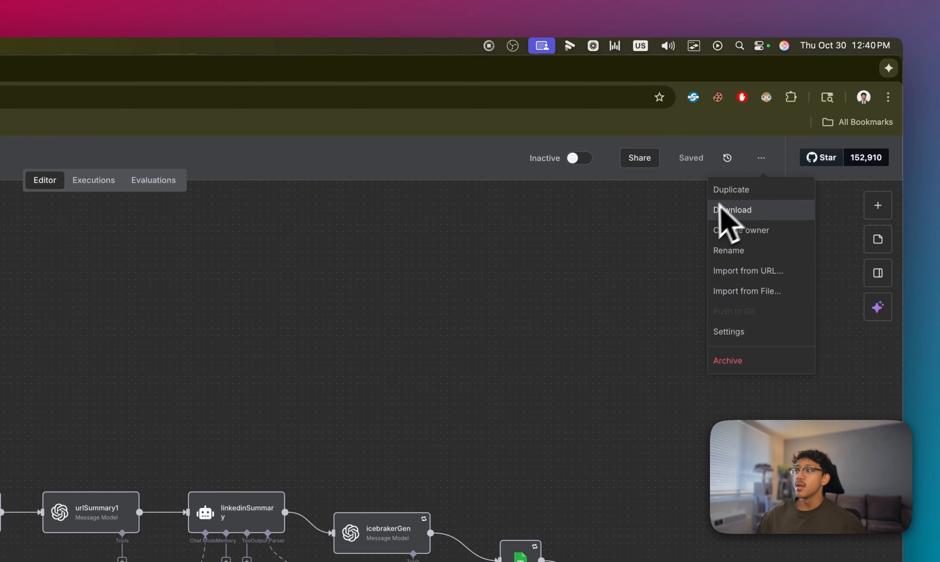
pyautogui.click(768, 332)
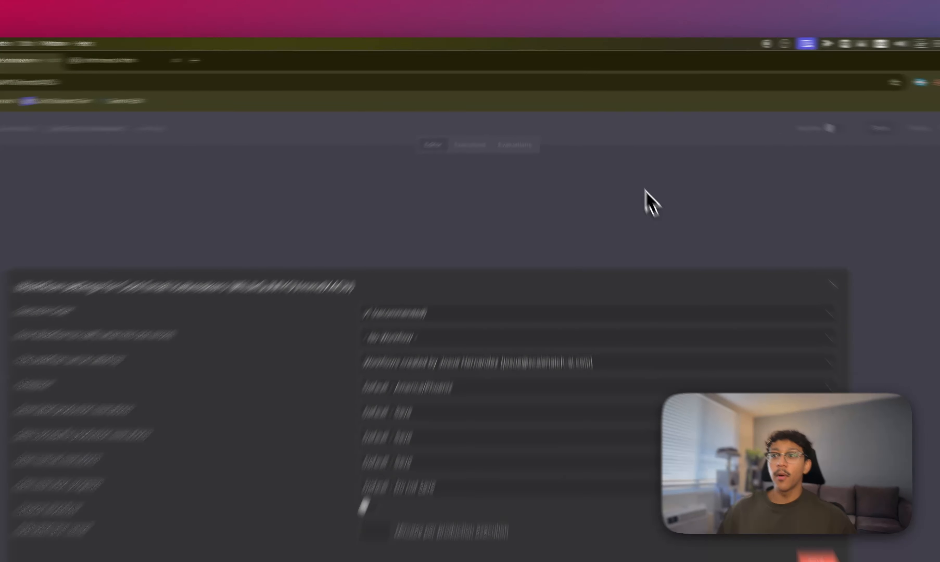
pyautogui.click(612, 138)
# - Review the past executions of the Cold Email Icebreakers workflow and return to its editor
pyautogui.click(498, 109)
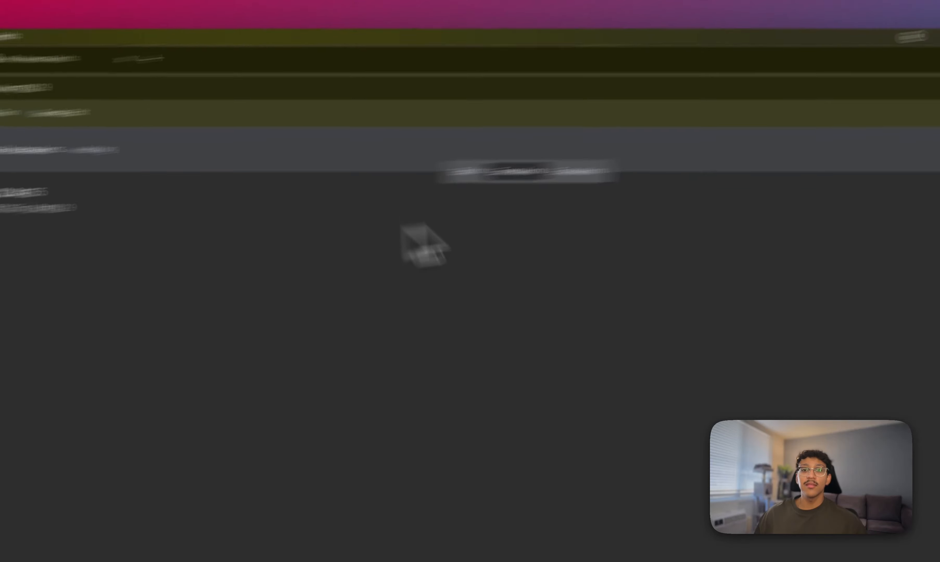
pyautogui.scroll(-5, 275, 202)
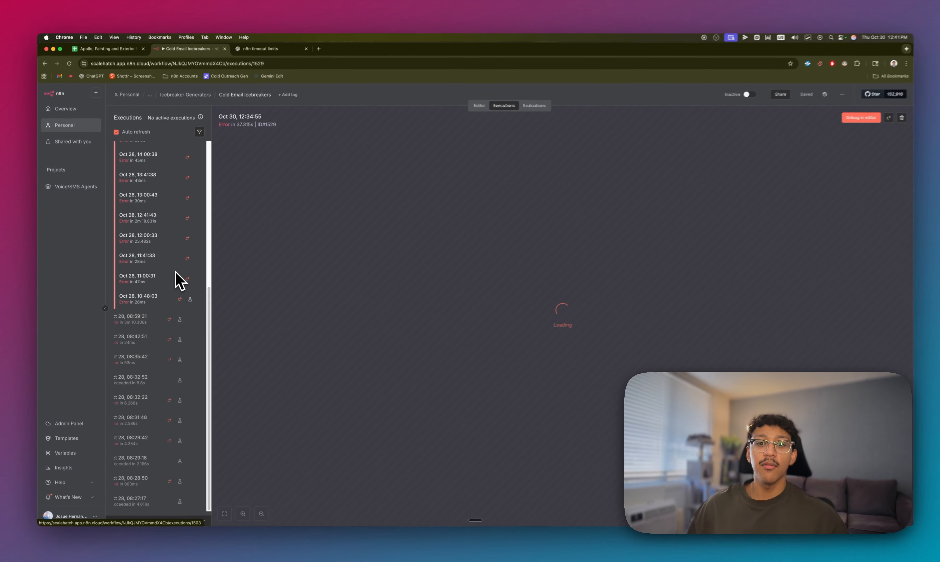
pyautogui.scroll(5, 175, 272)
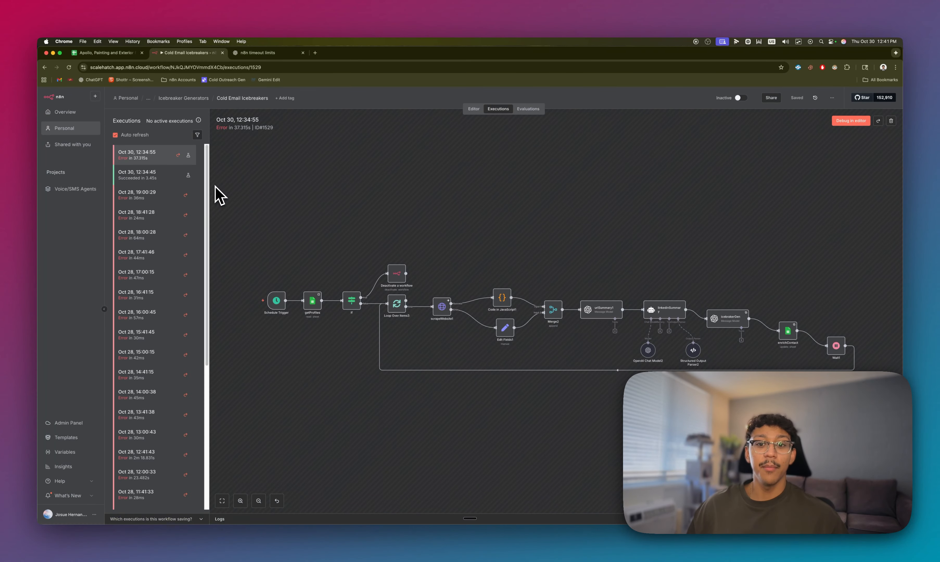
pyautogui.click(474, 109)
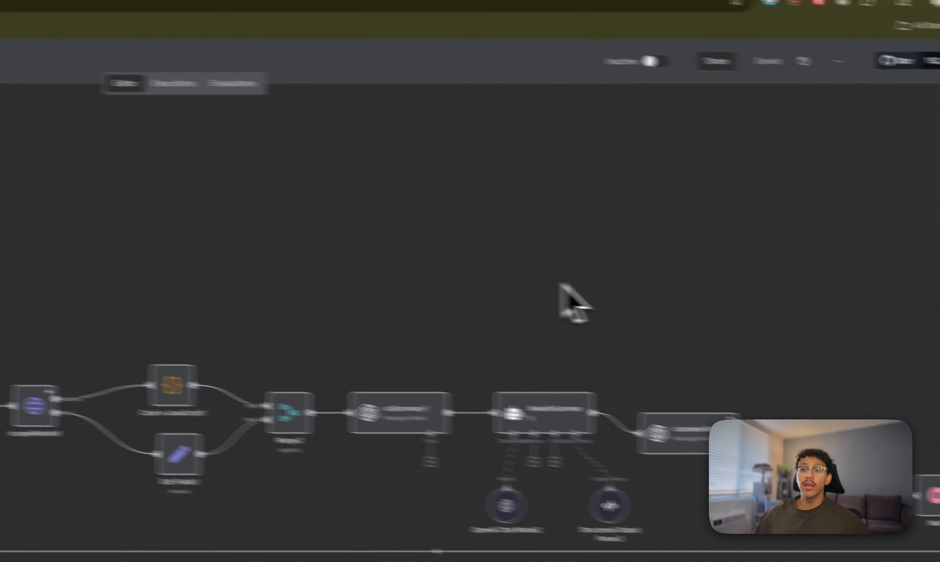
pyautogui.press('Tab')
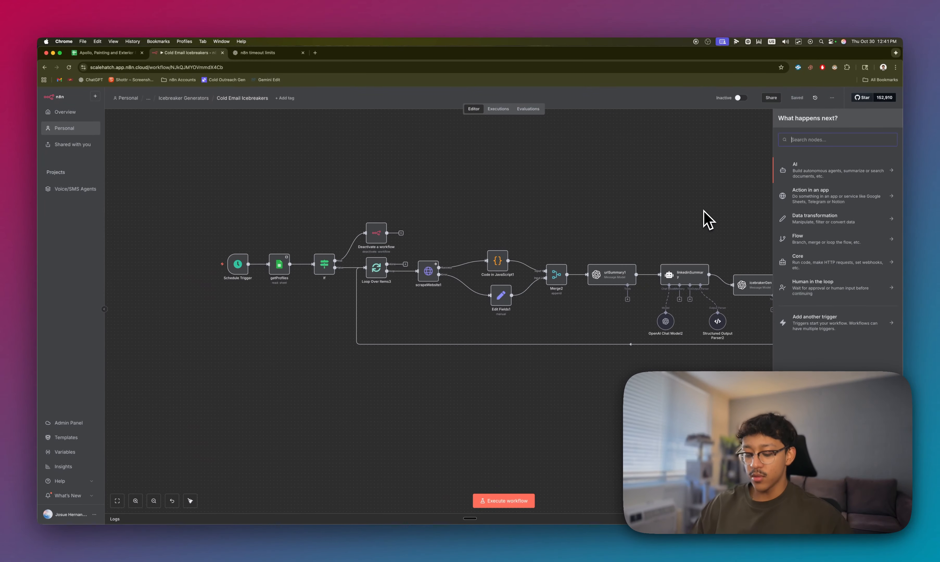
pyautogui.write('manua')
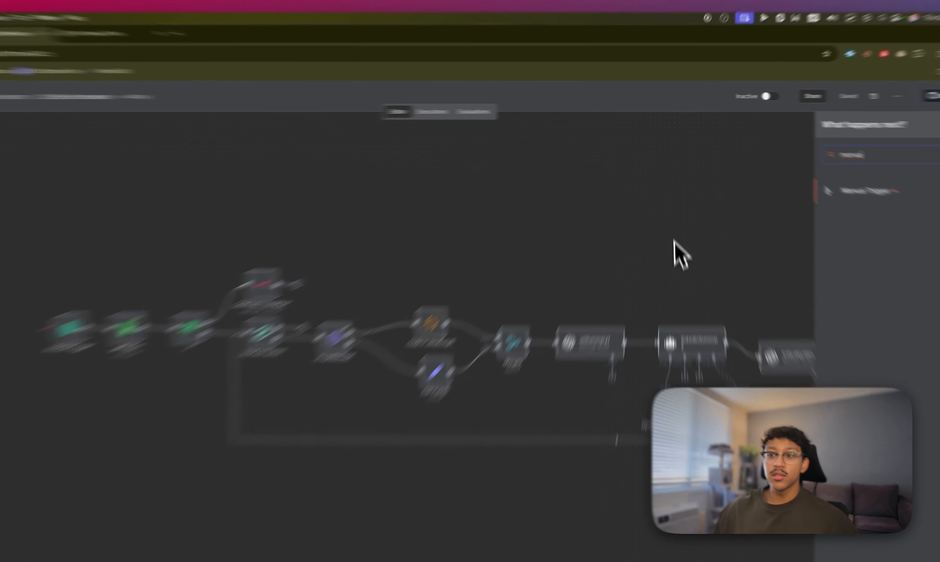
pyautogui.click(672, 202)
# - Inspect the trigger interval and minutes between triggers in the Schedule Trigger node
pyautogui.moveTo(651, 197); pyautogui.dragTo(626, 189)
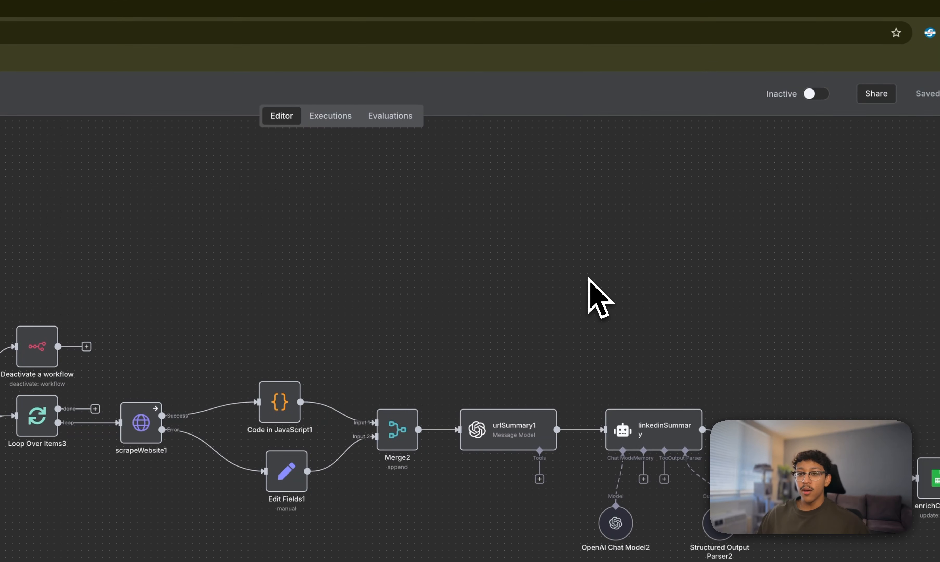
pyautogui.moveTo(263, 290); pyautogui.dragTo(433, 296)
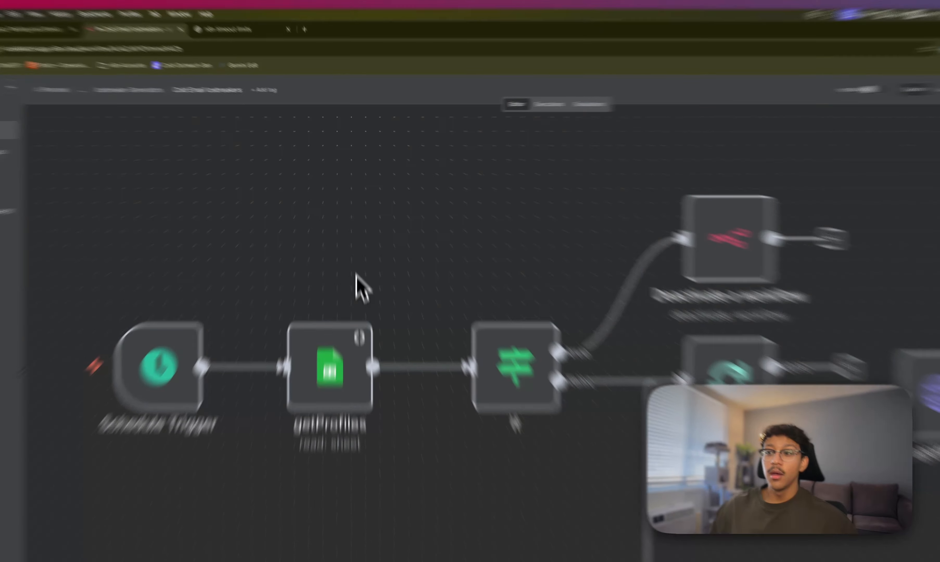
pyautogui.moveTo(352, 237); pyautogui.dragTo(422, 207)
pyautogui.scroll(-1, 584, 280)
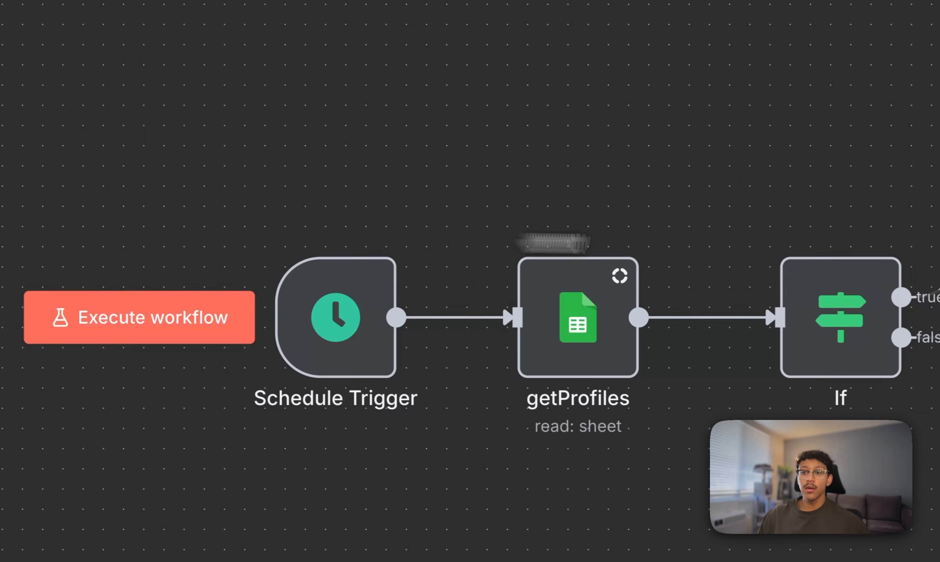
pyautogui.moveTo(347, 349); pyautogui.dragTo(520, 351)
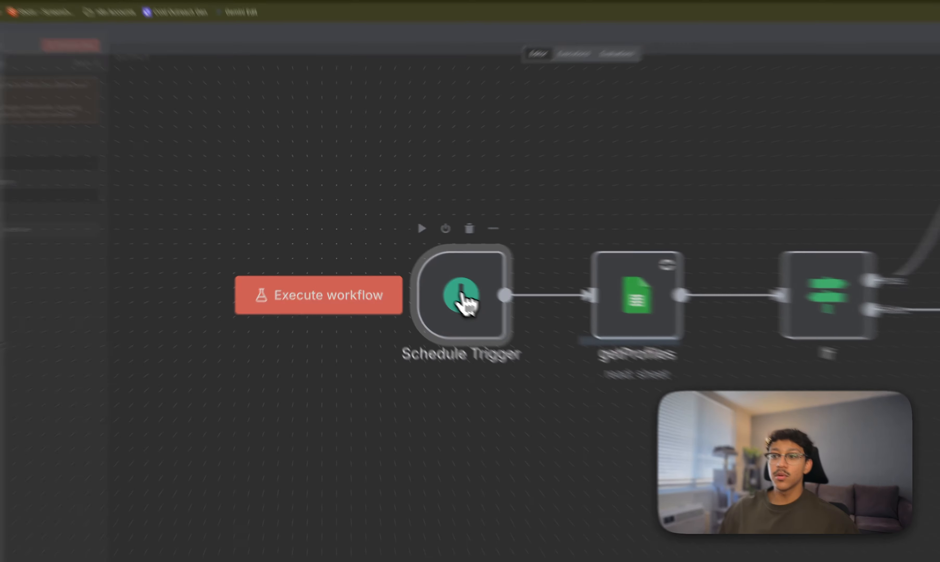
pyautogui.doubleClick(511, 322)
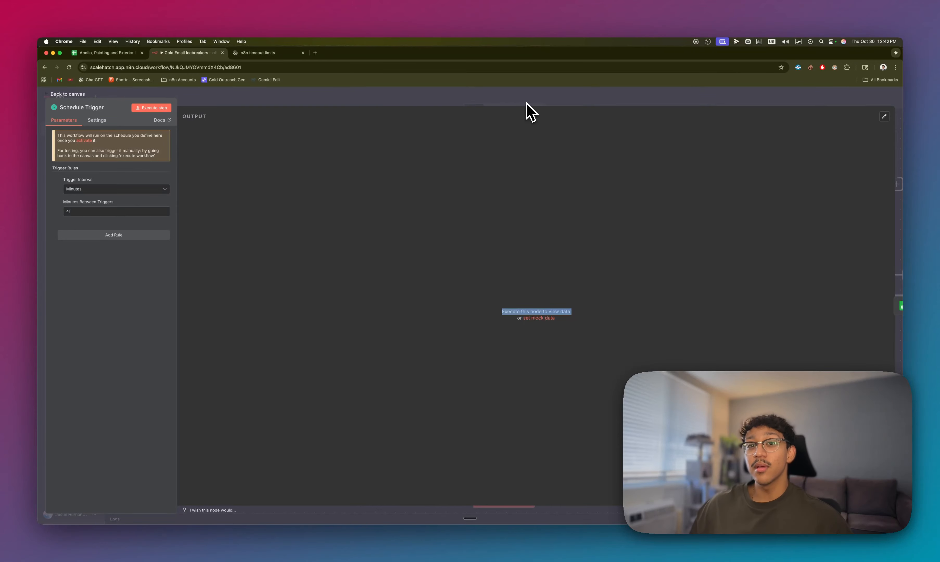
pyautogui.press('Escape')
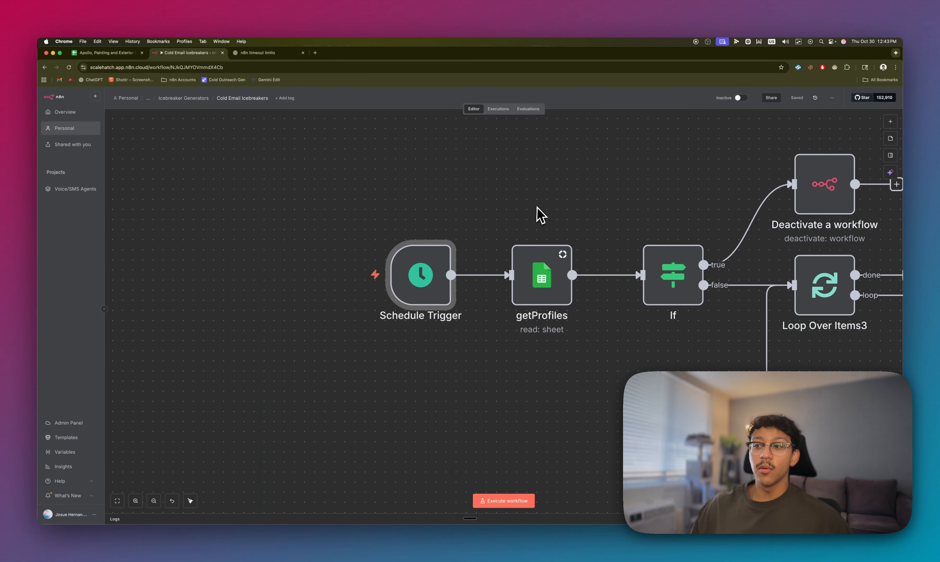
# - Inspect the getProfiles node's sheet, filter parameters and Always Output Data setting
pyautogui.moveTo(537, 214); pyautogui.dragTo(493, 219)
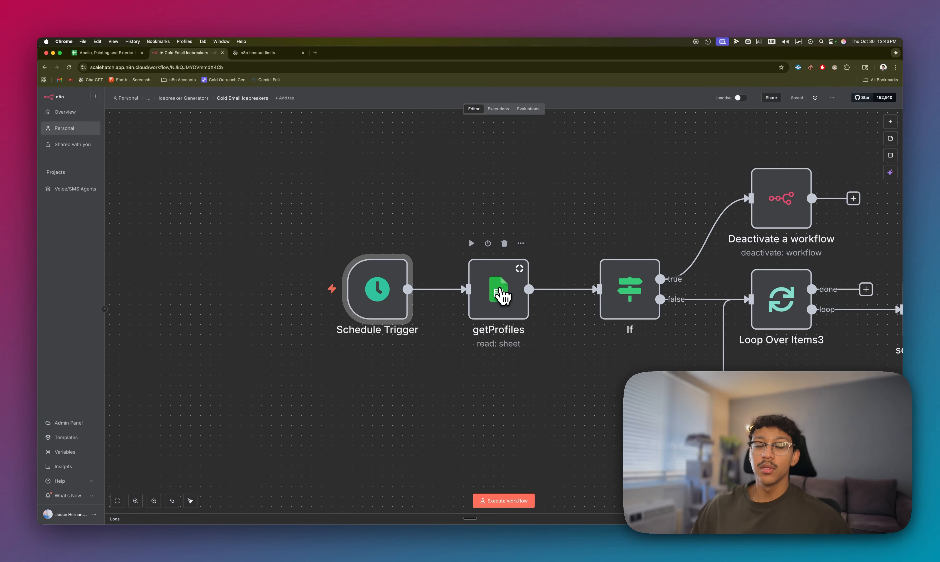
pyautogui.doubleClick(504, 296)
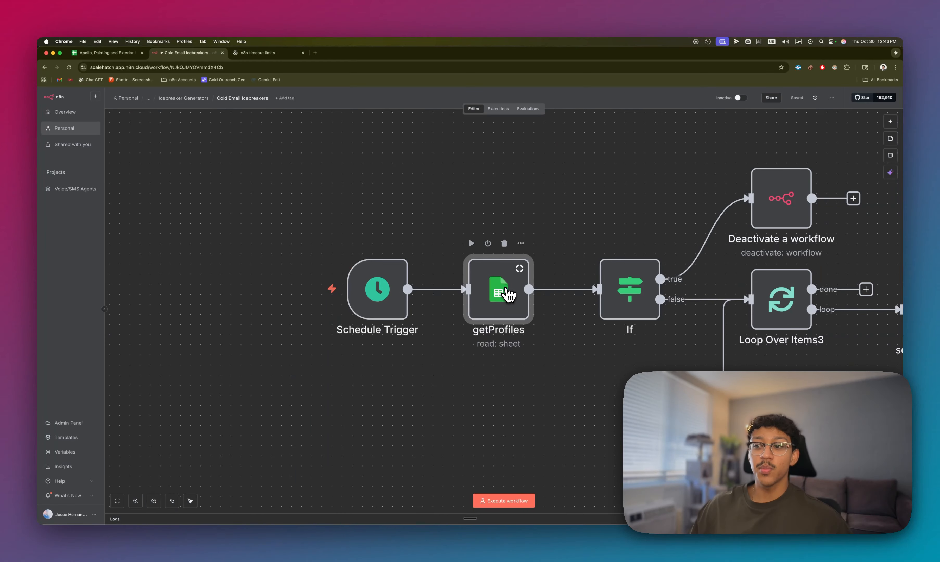
pyautogui.click(669, 100)
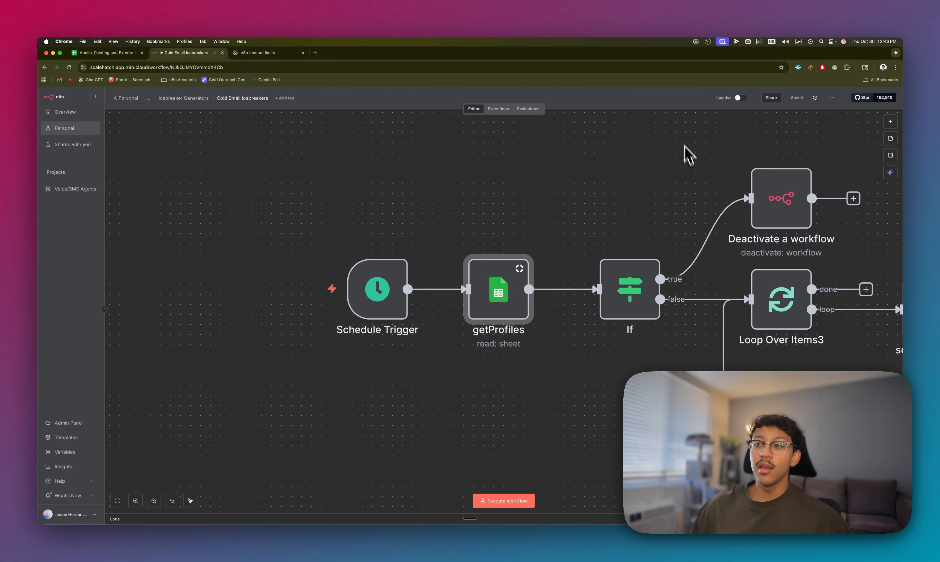
pyautogui.moveTo(630, 202); pyautogui.dragTo(467, 180)
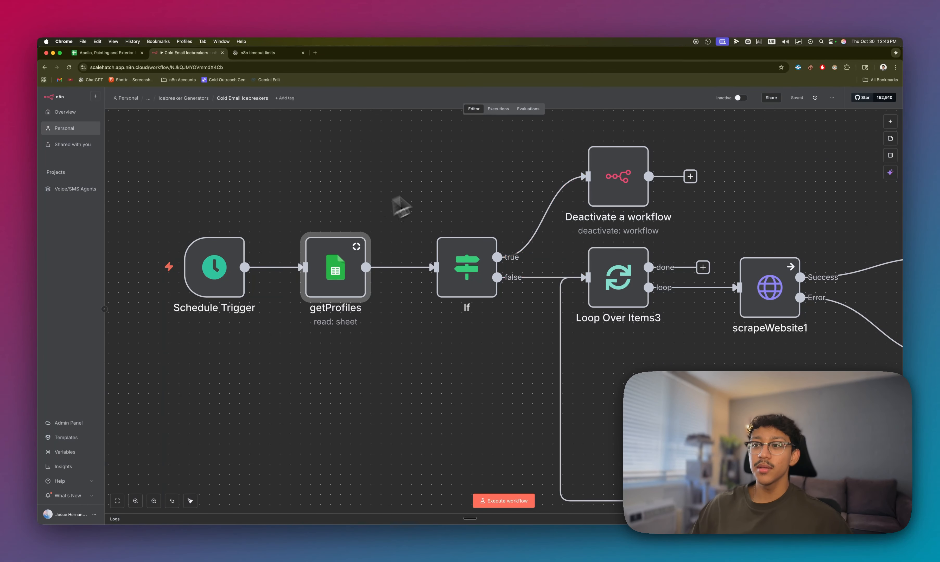
pyautogui.moveTo(352, 263)
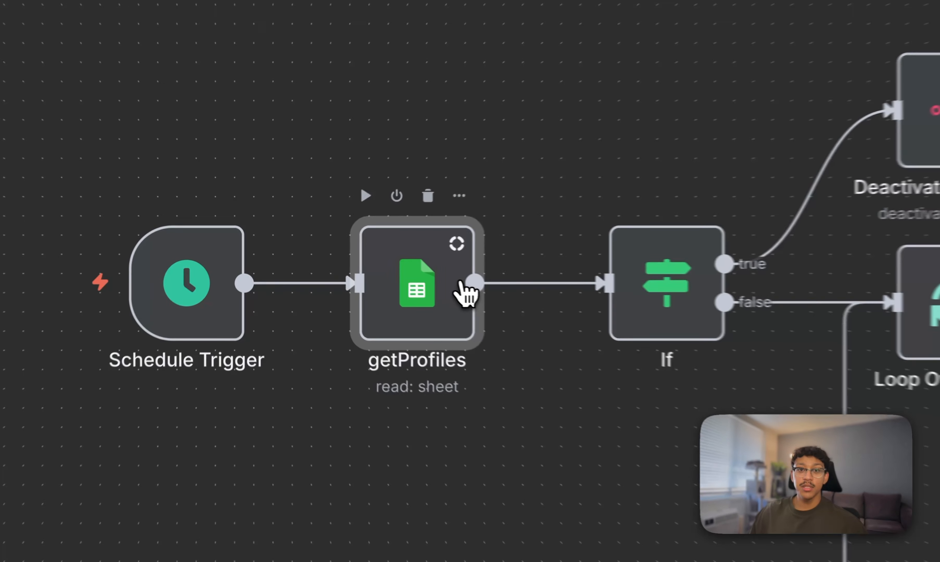
pyautogui.doubleClick(362, 274)
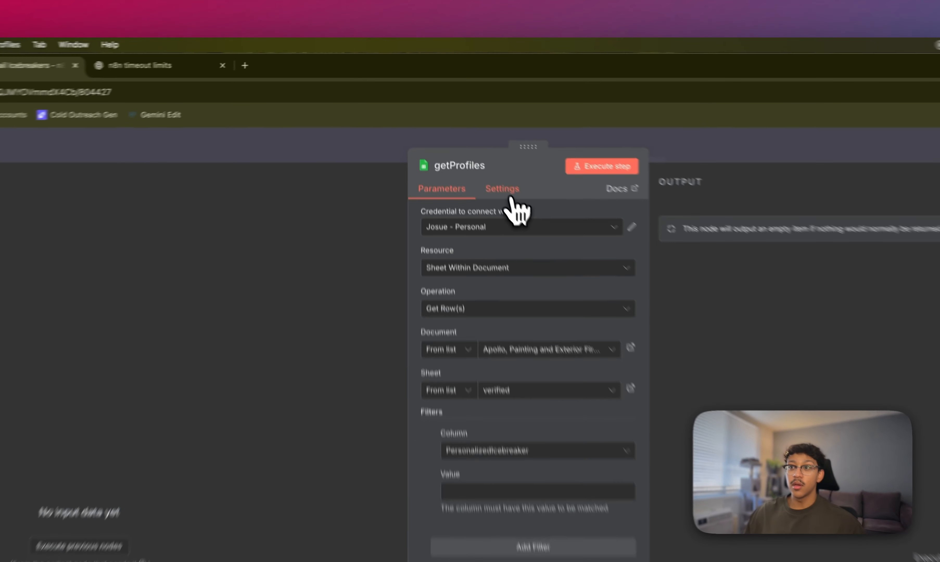
pyautogui.click(509, 195)
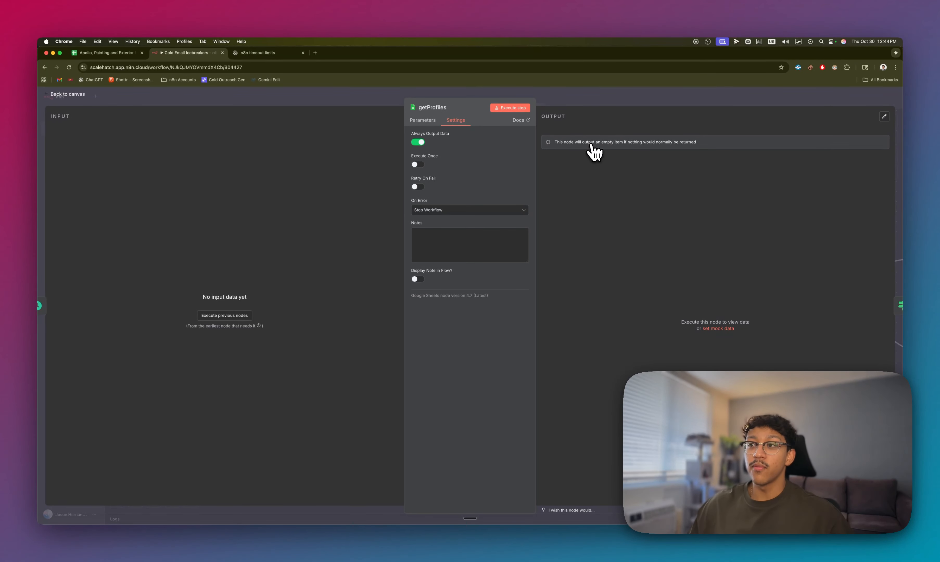
pyautogui.click(630, 104)
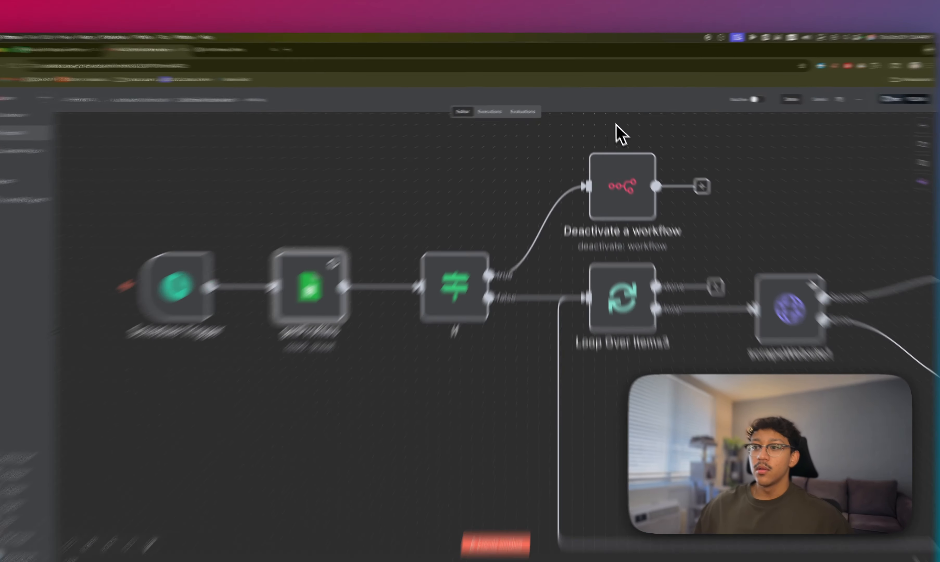
# - Inspect the If node's condition that checks whether the First Name value does not exist
pyautogui.doubleClick(470, 267)
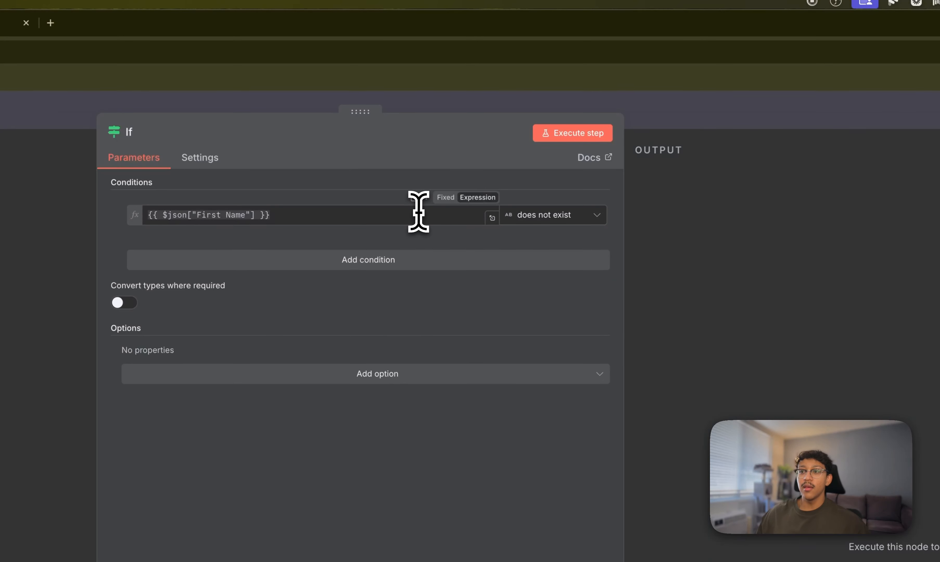
pyautogui.moveTo(340, 210); pyautogui.dragTo(106, 206)
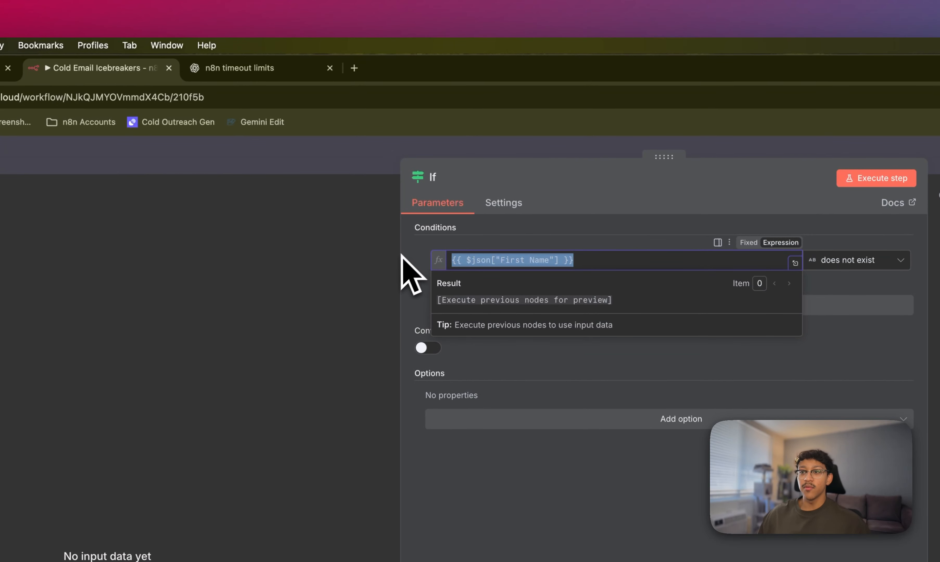
pyautogui.click(404, 251)
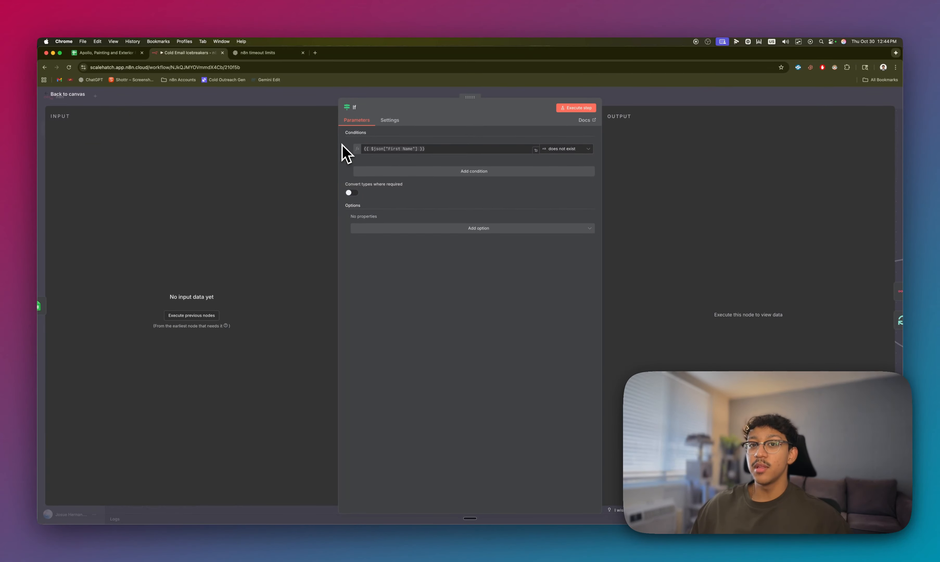
pyautogui.click(720, 96)
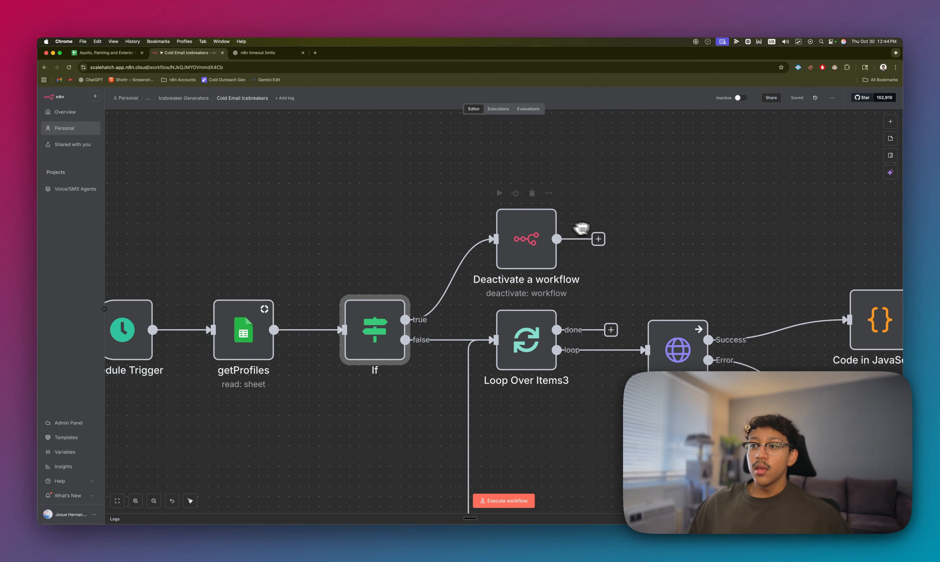
# - Inspect the Deactivate a workflow node's resource, operation, target workflow and n8n API credential, and return to the canvas
pyautogui.click(510, 241)
pyautogui.doubleClick(511, 242)
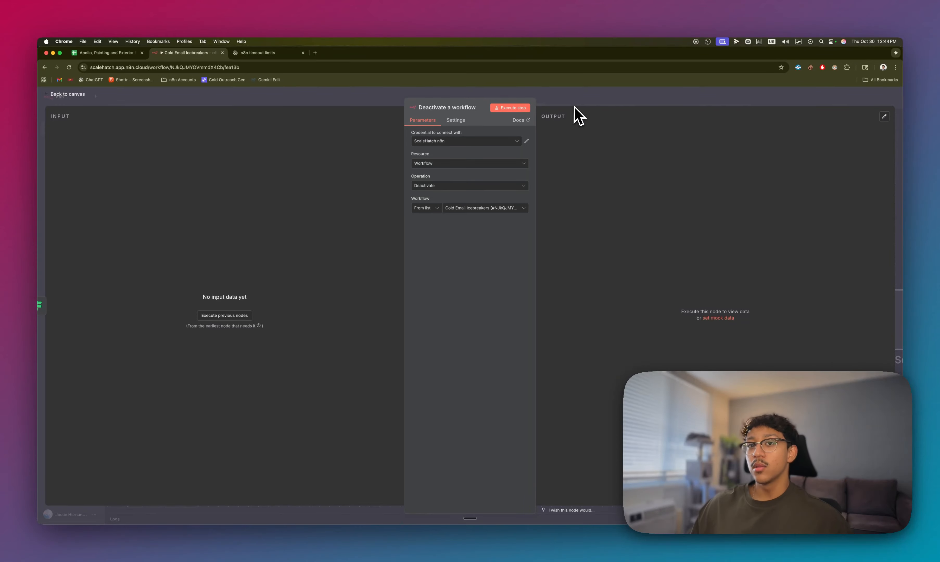
pyautogui.click(642, 115)
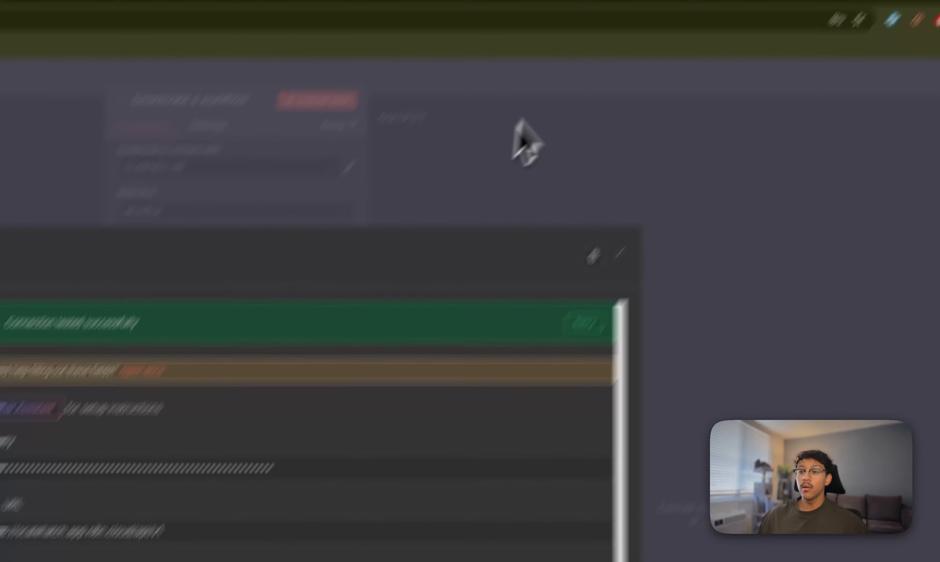
pyautogui.click(841, 64)
pyautogui.click(872, 23)
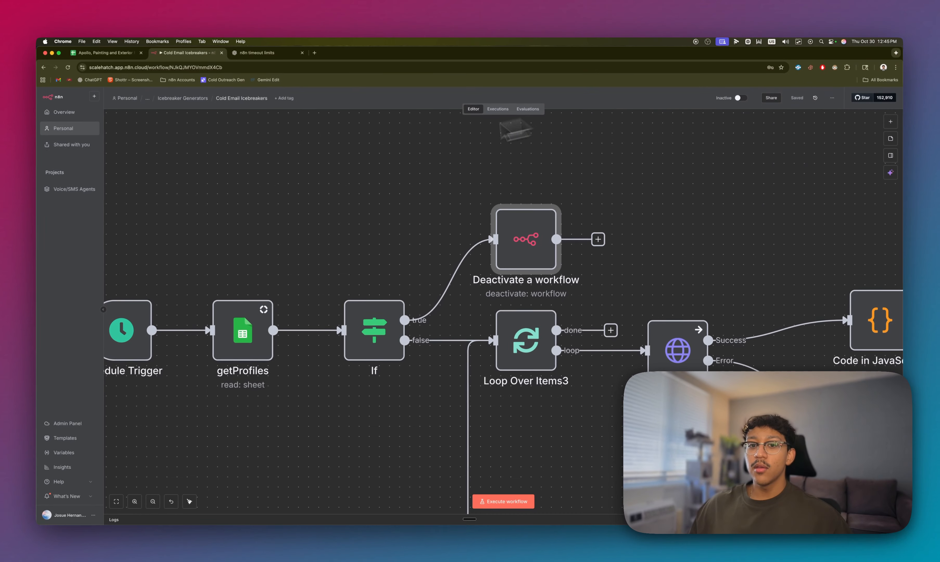
# - Review the n8n API settings and the Create API Key form, close it without saving, and return to the workflow
pyautogui.click(94, 514)
pyautogui.click(97, 496)
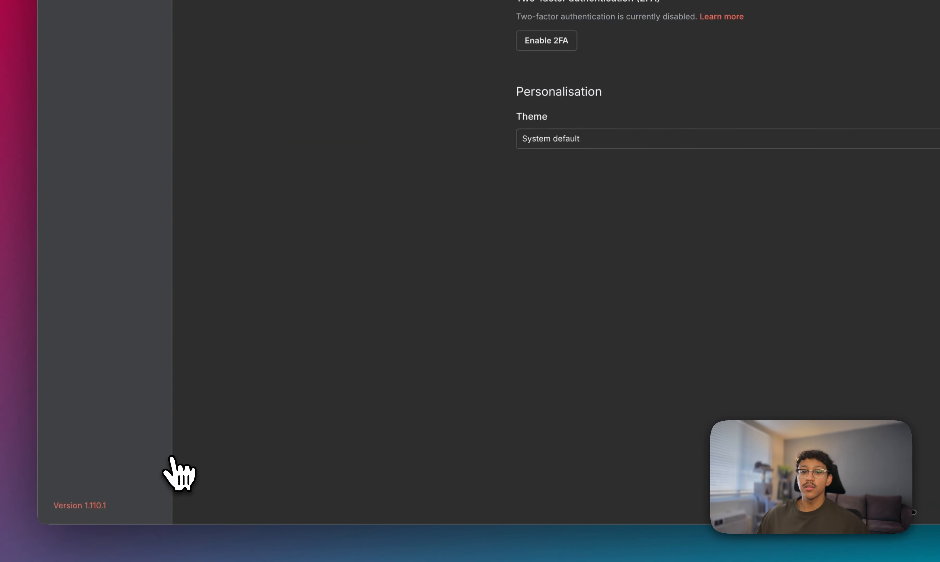
pyautogui.click(71, 116)
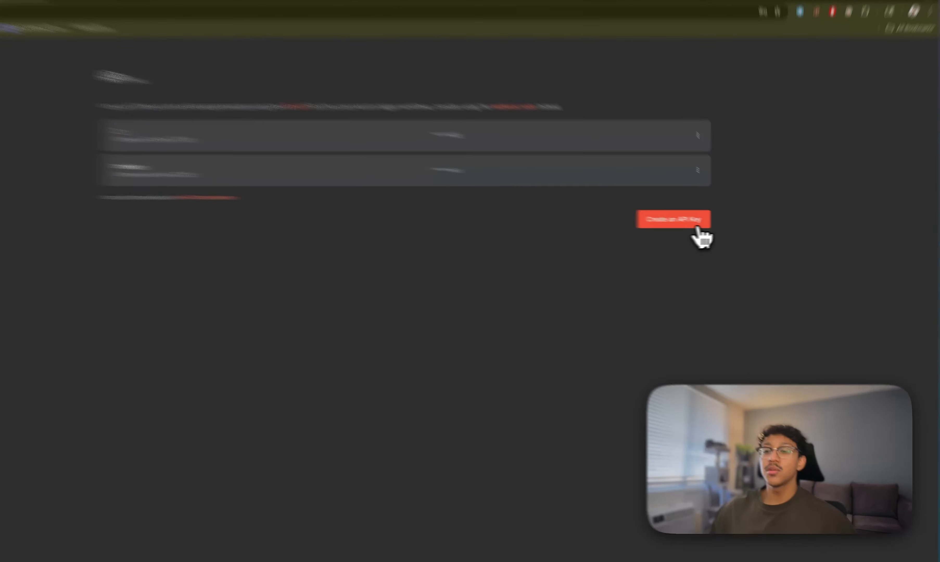
pyautogui.click(703, 223)
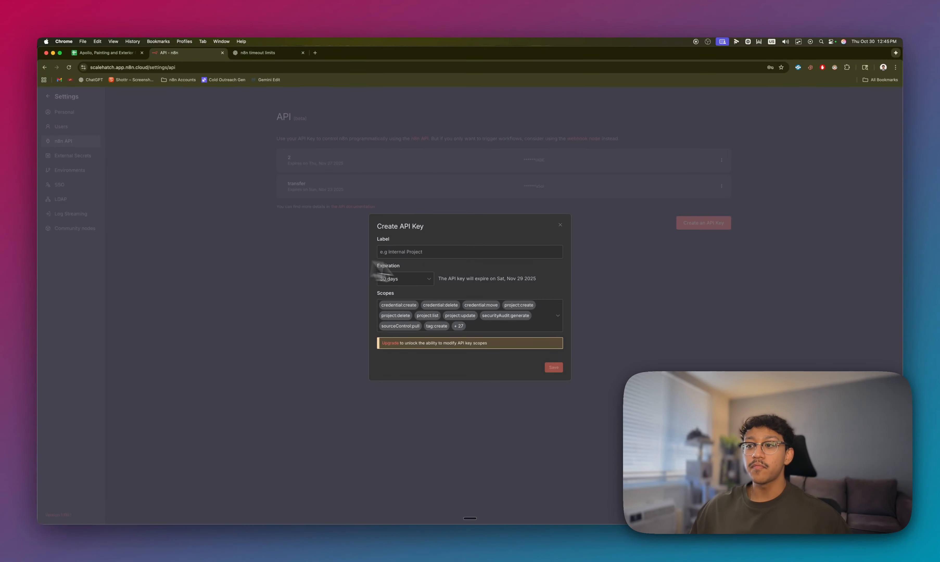
pyautogui.click(558, 225)
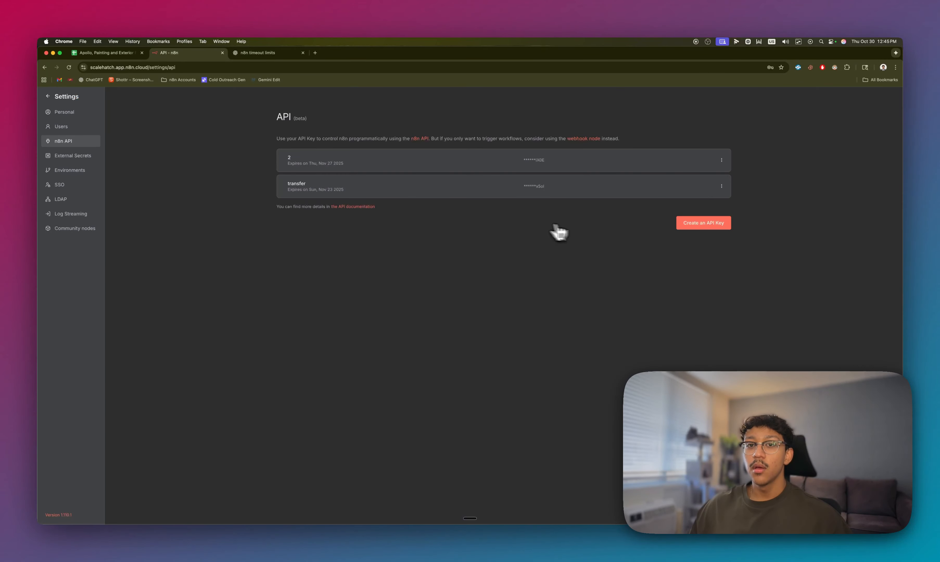
pyautogui.click(49, 98)
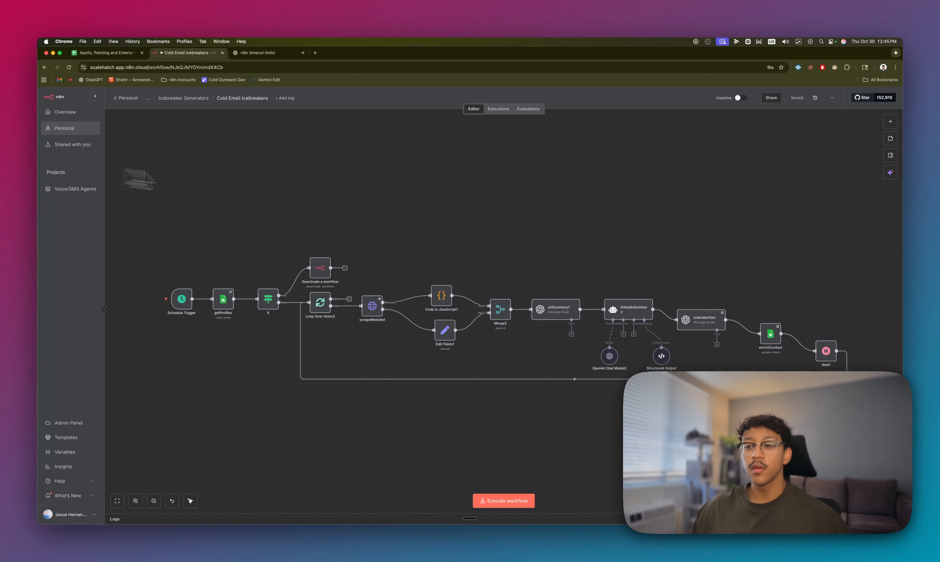
# - Inspect the Base URL in the Deactivate a workflow node's n8n API credential and compare it with the instance's web address
pyautogui.moveTo(413, 242); pyautogui.dragTo(476, 230)
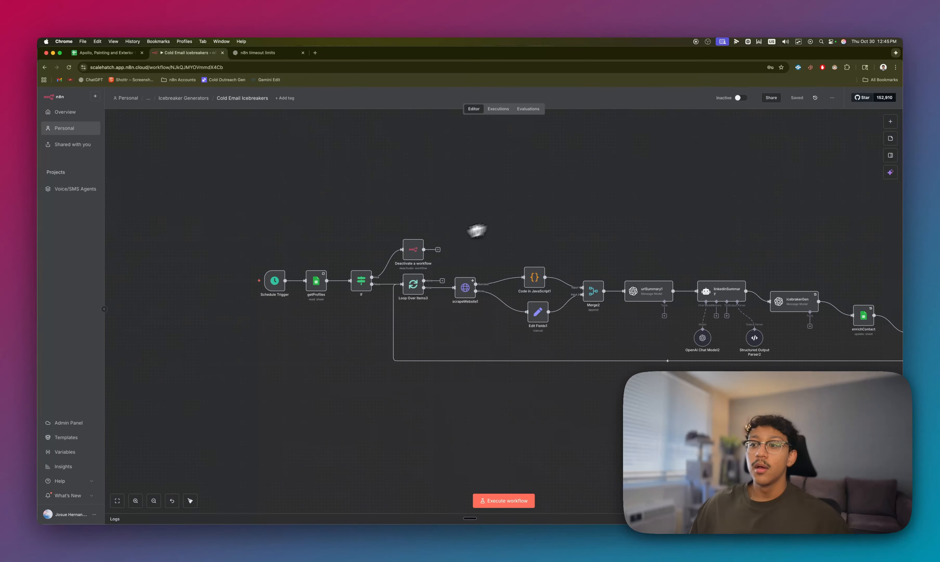
pyautogui.doubleClick(414, 255)
pyautogui.click(527, 141)
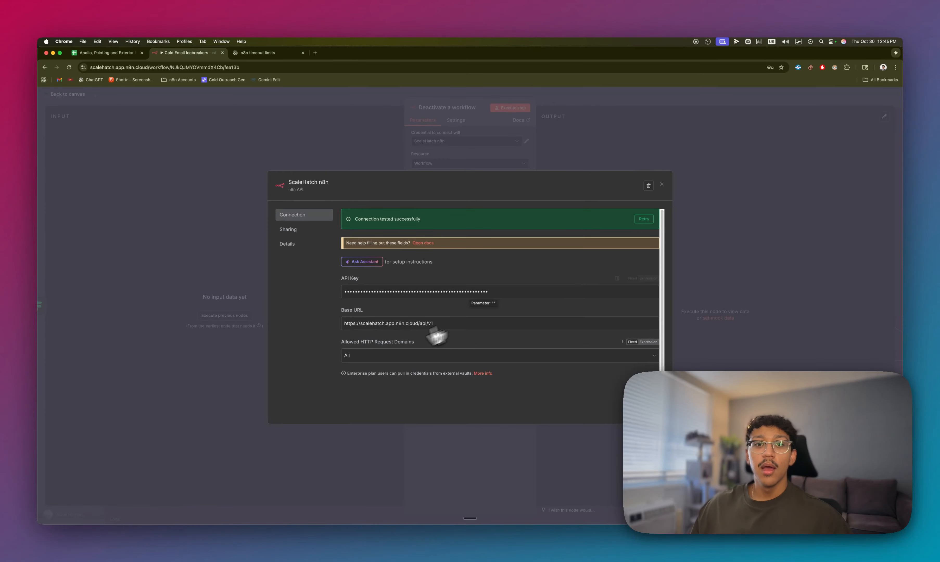
pyautogui.moveTo(351, 329); pyautogui.dragTo(458, 331)
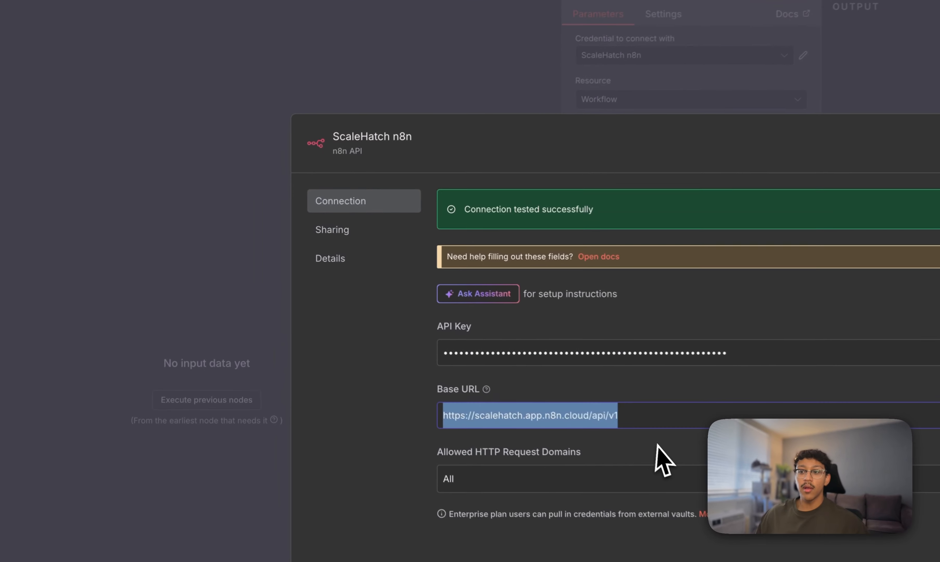
pyautogui.click(459, 326)
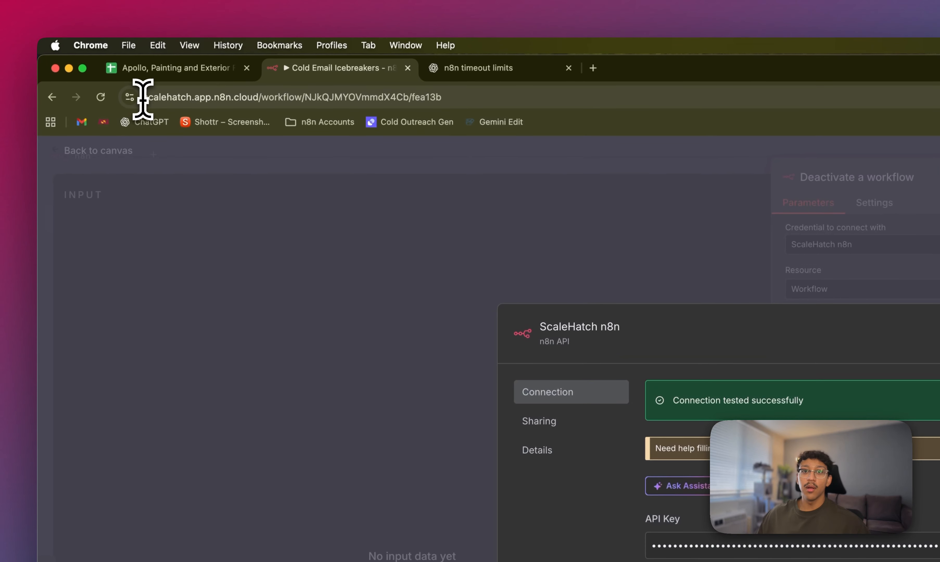
pyautogui.moveTo(115, 74); pyautogui.dragTo(259, 101)
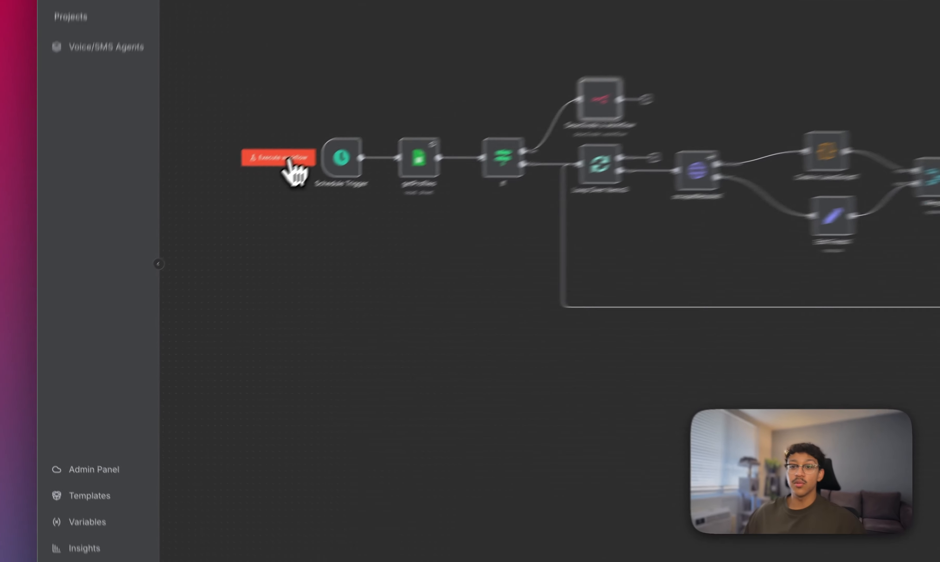
# - Execute the Cold Email Icebreakers workflow from its Schedule Trigger and set the workflow to active
pyautogui.click(315, 138)
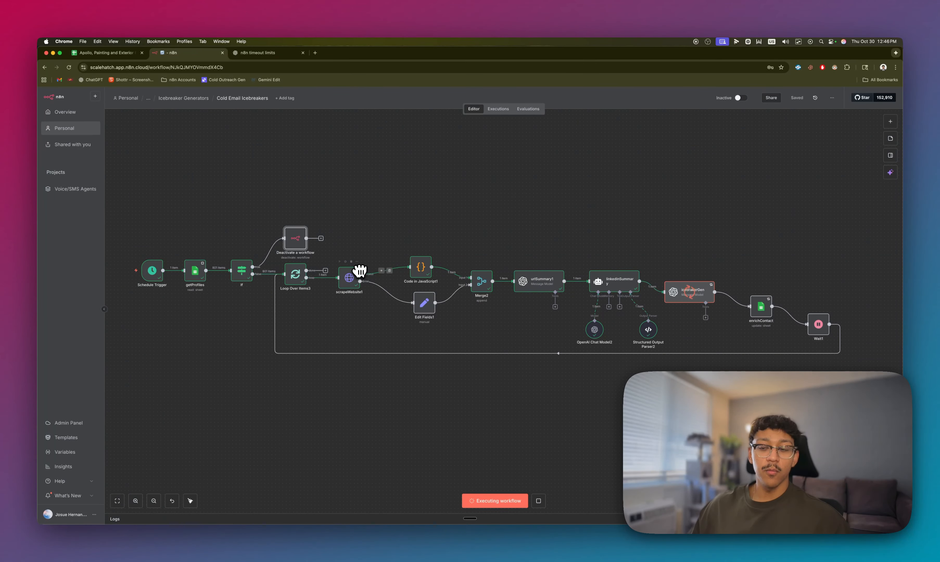
pyautogui.moveTo(349, 278)
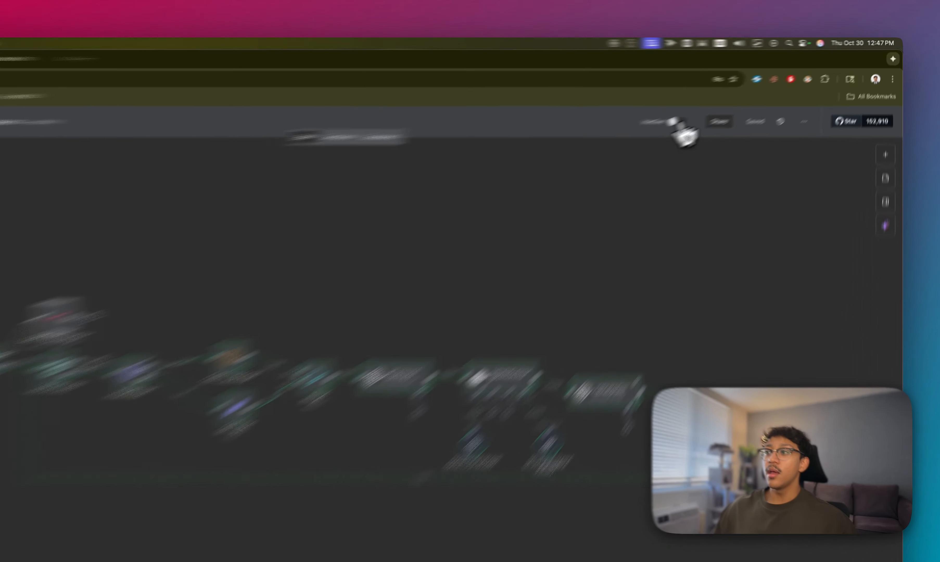
pyautogui.click(742, 98)
pyautogui.click(584, 259)
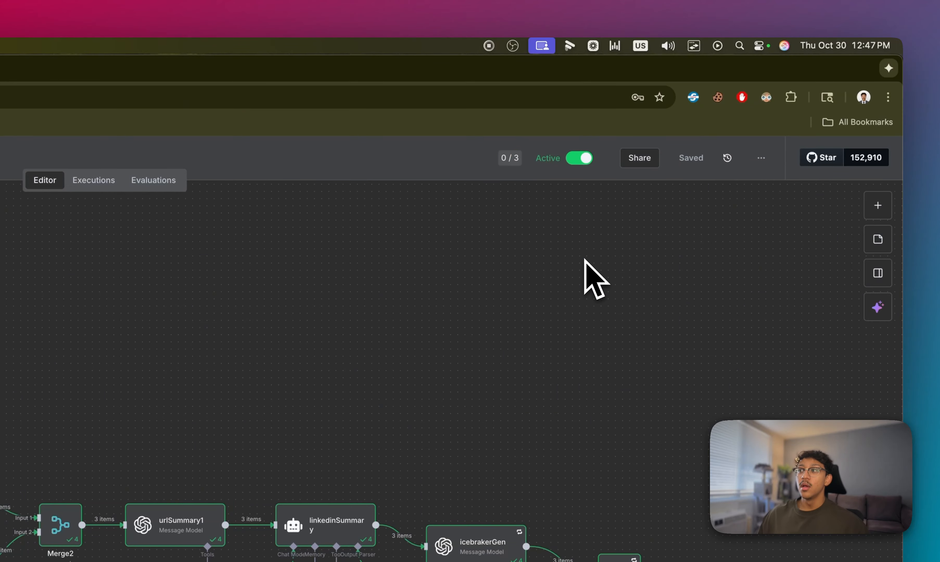